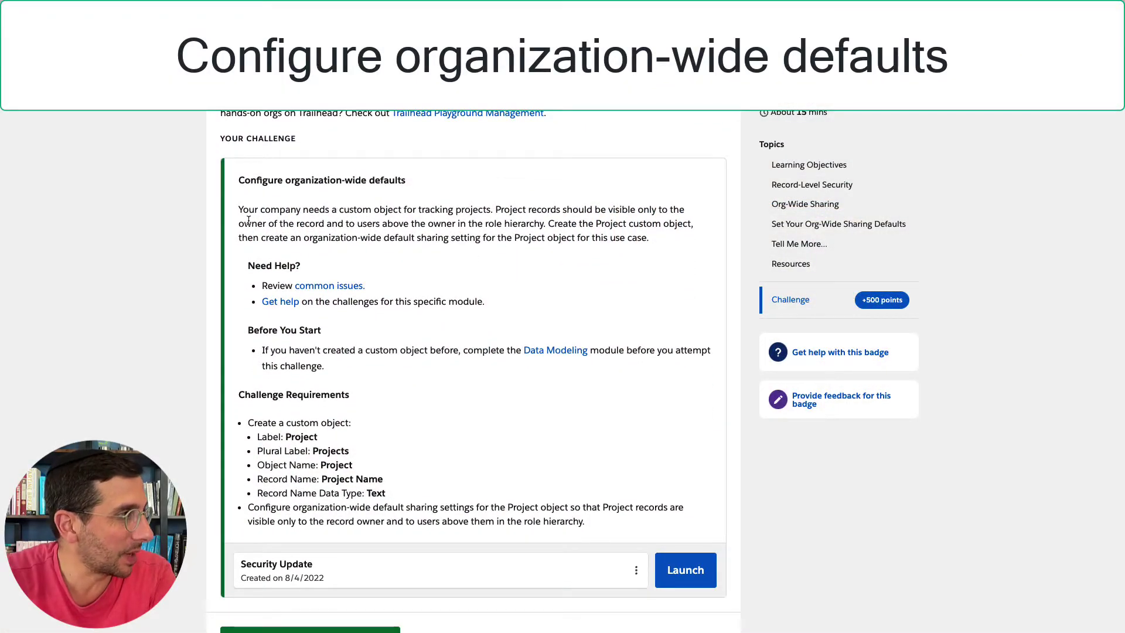
# Review the Trailhead challenge's requirements for the Project custom object and its record visibility.
pyautogui.moveTo(240, 212); pyautogui.dragTo(402, 220)
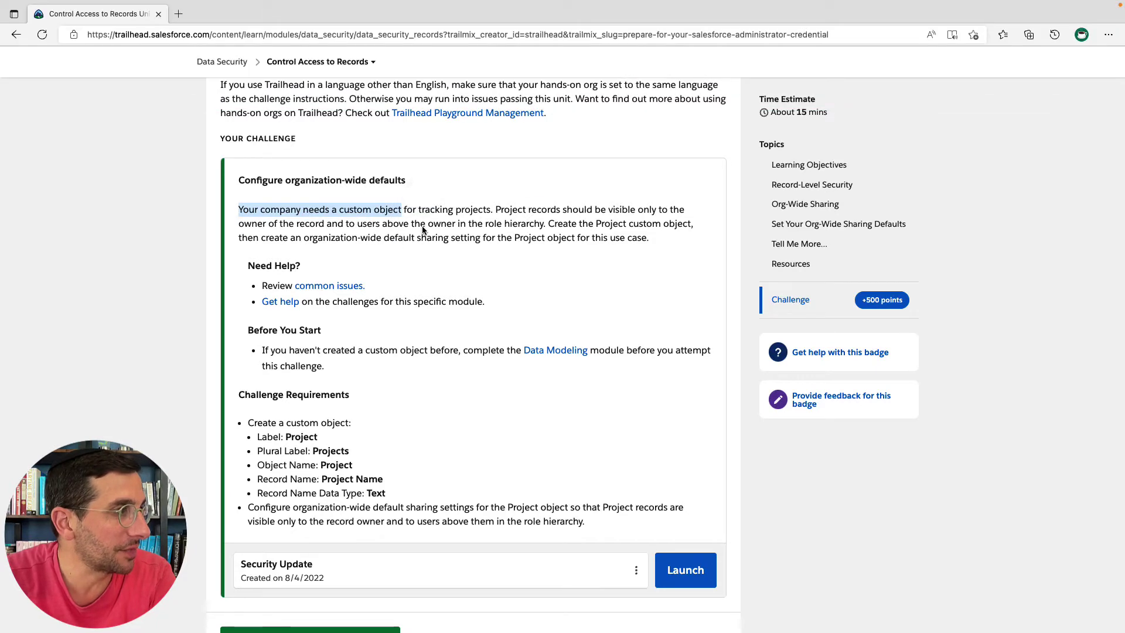
pyautogui.moveTo(496, 211); pyautogui.dragTo(542, 236)
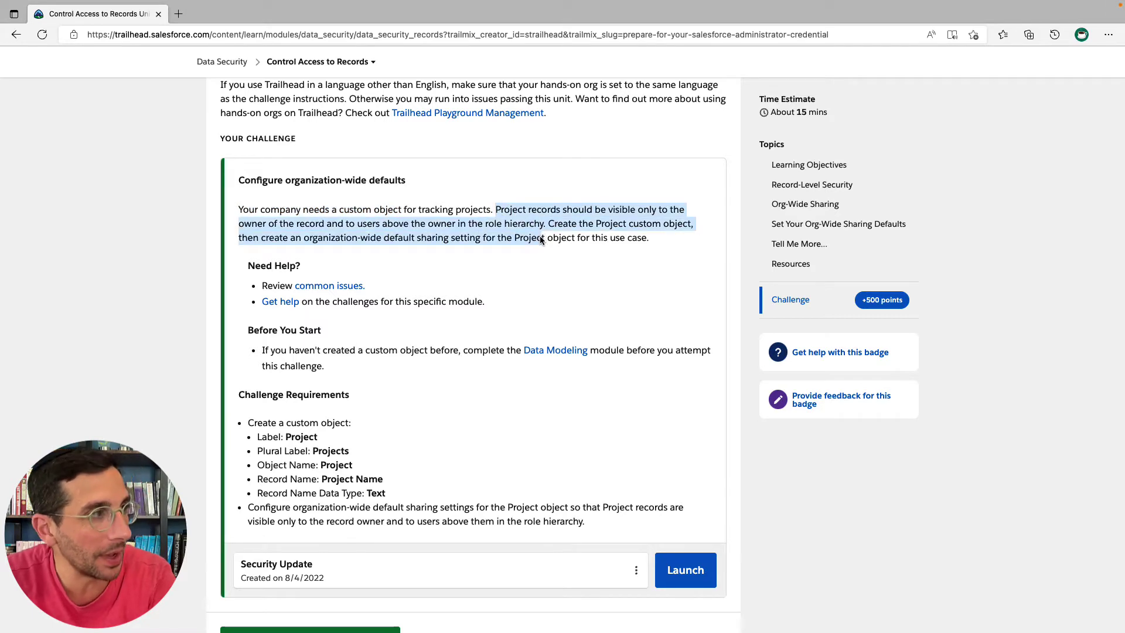
pyautogui.moveTo(543, 237); pyautogui.dragTo(545, 232)
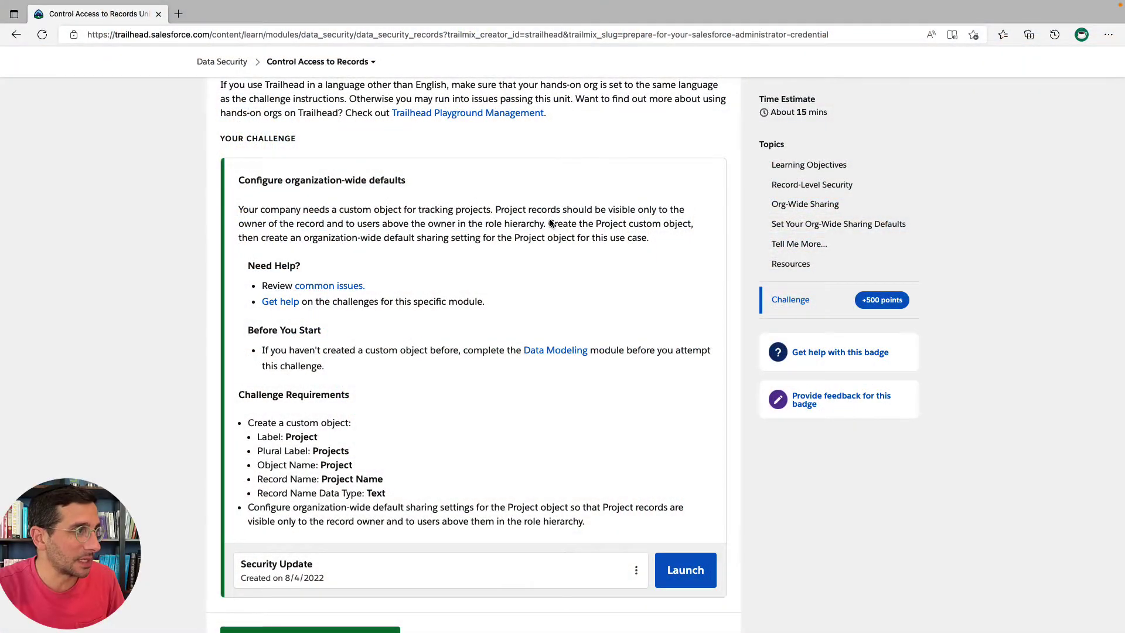
pyautogui.moveTo(551, 224); pyautogui.dragTo(628, 230)
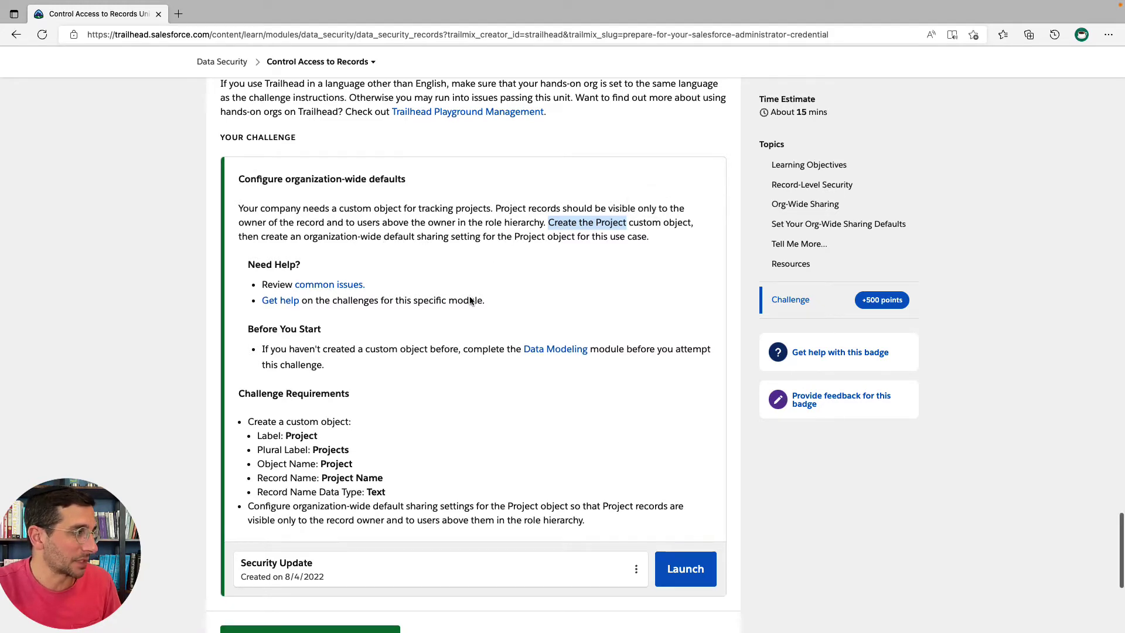
pyautogui.scroll(-2, 470, 301)
pyautogui.click(454, 290)
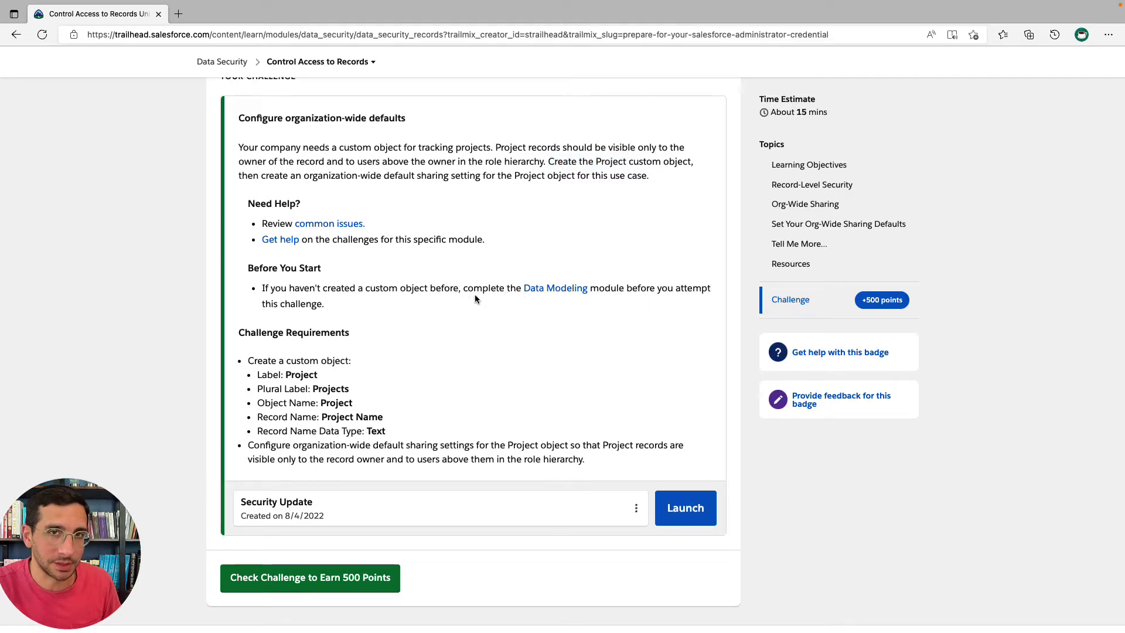
pyautogui.scroll(-3, 192, 234)
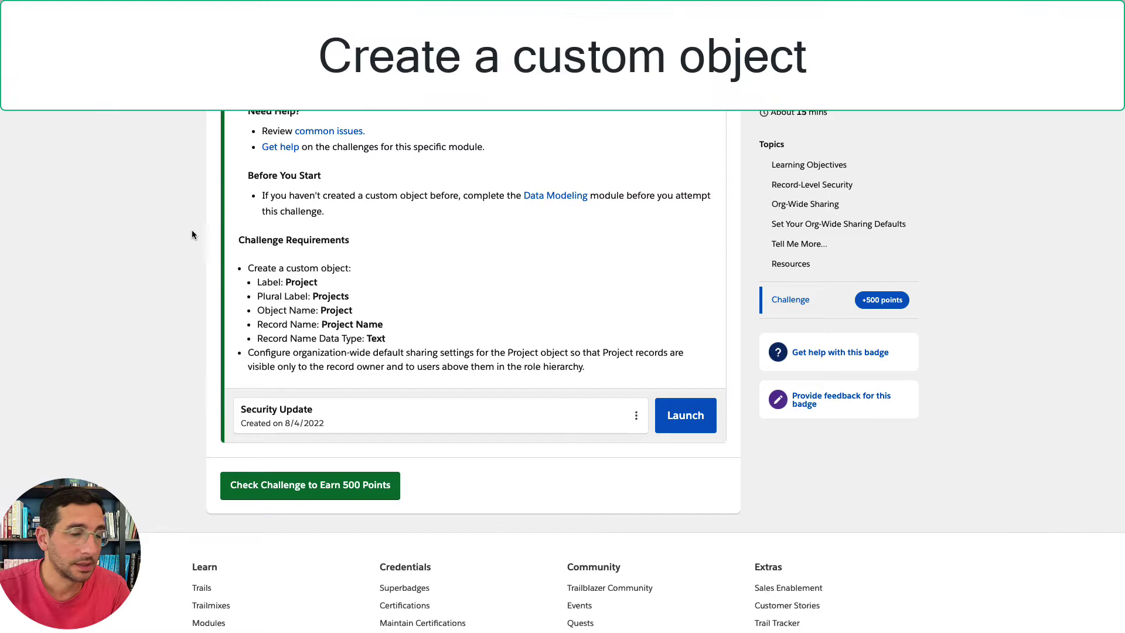
pyautogui.doubleClick(303, 284)
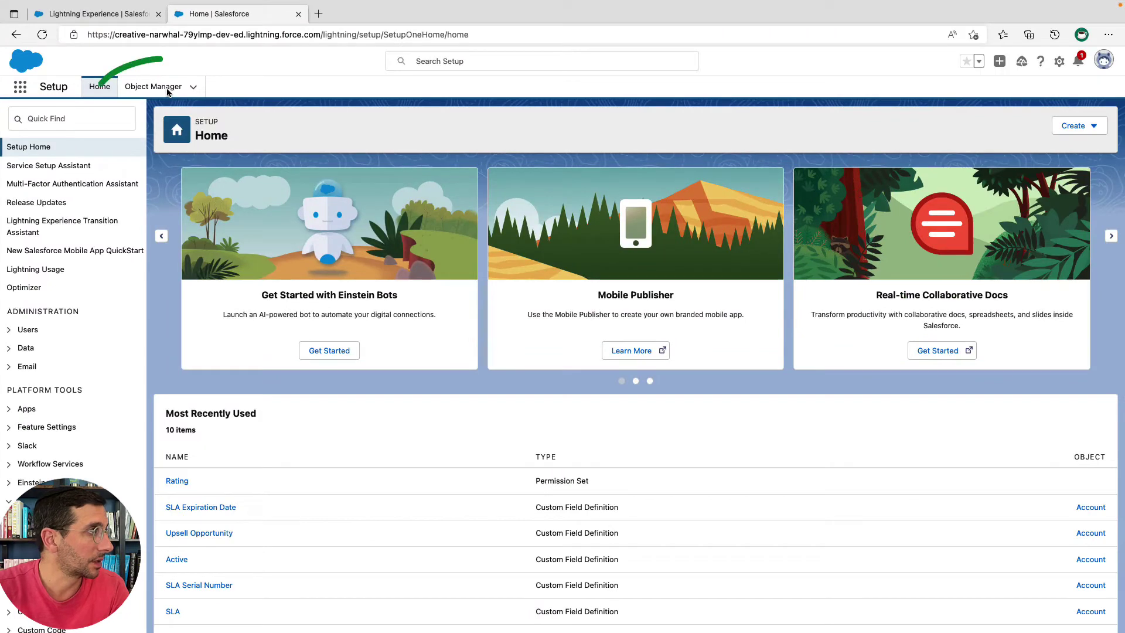
# Start a new custom object labelled Project with plural label Projects.
pyautogui.click(180, 89)
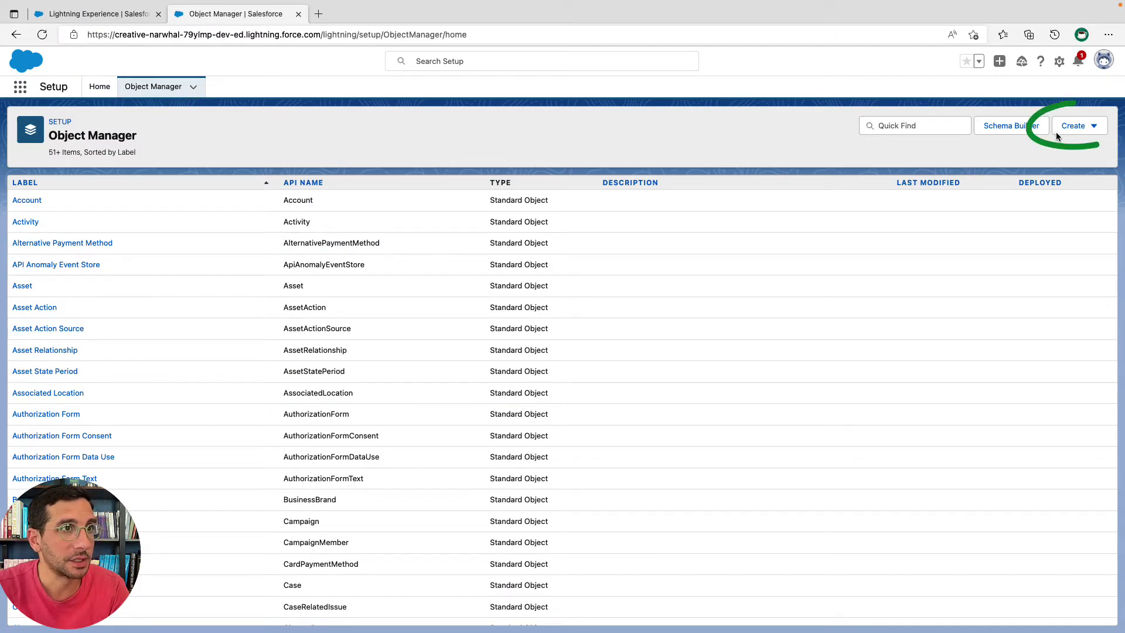
pyautogui.click(1092, 133)
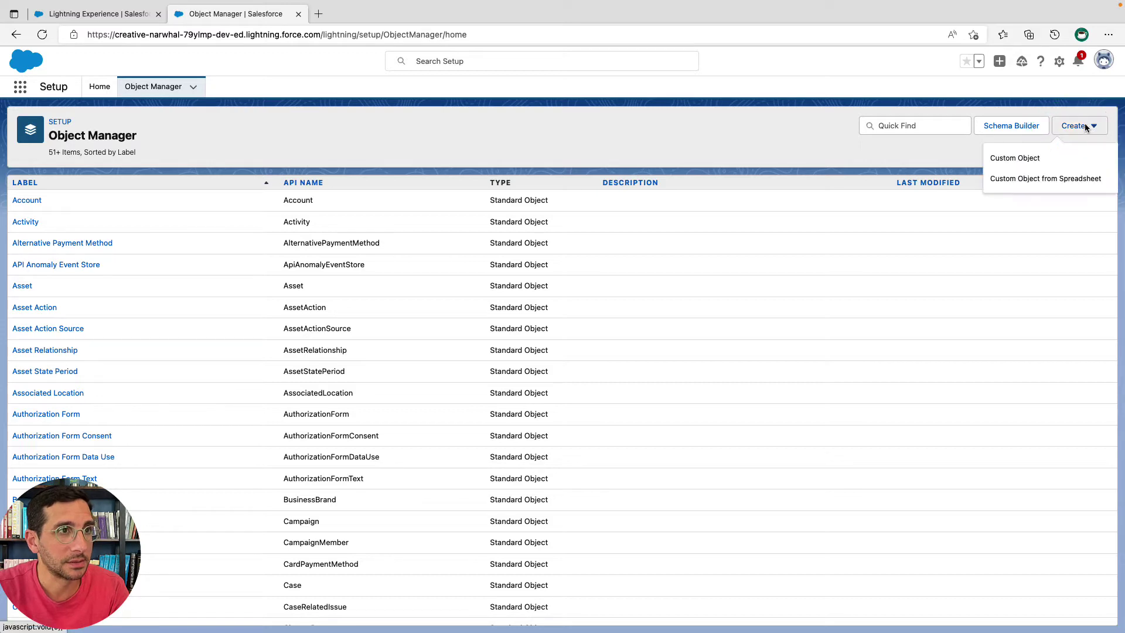
pyautogui.click(1027, 162)
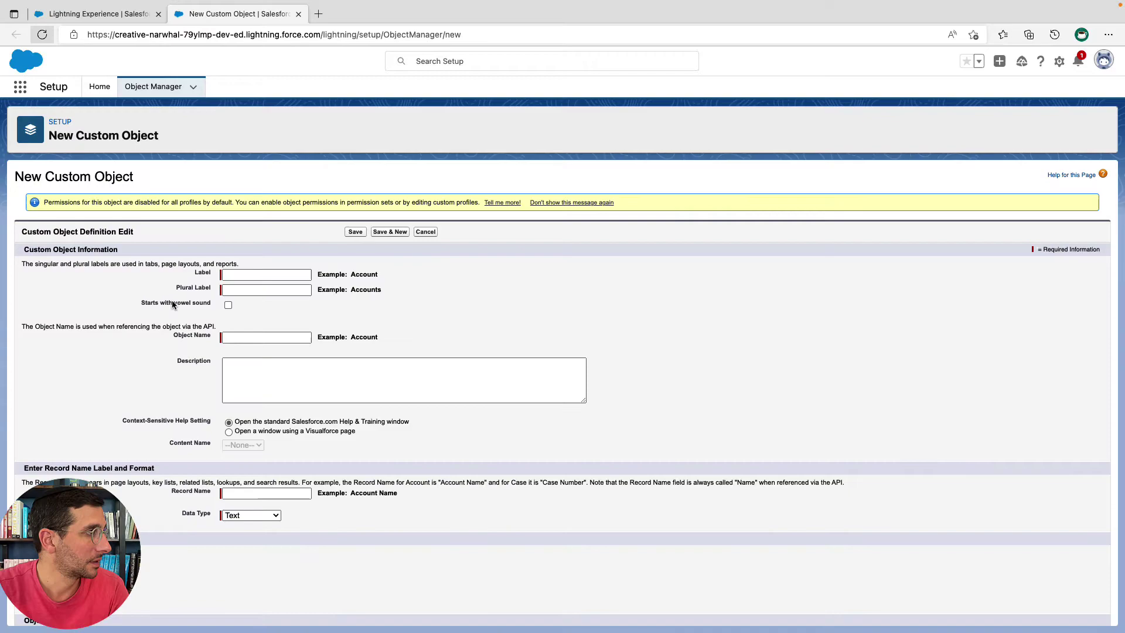
pyautogui.click(267, 275)
pyautogui.write('Project')
pyautogui.click(272, 297)
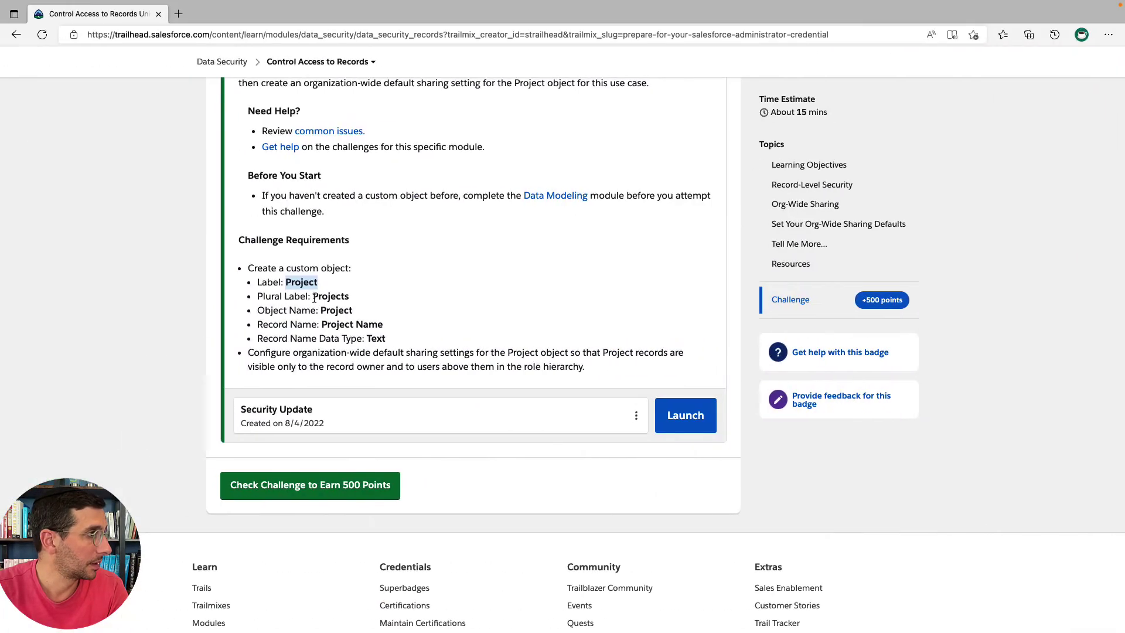
pyautogui.doubleClick(326, 297)
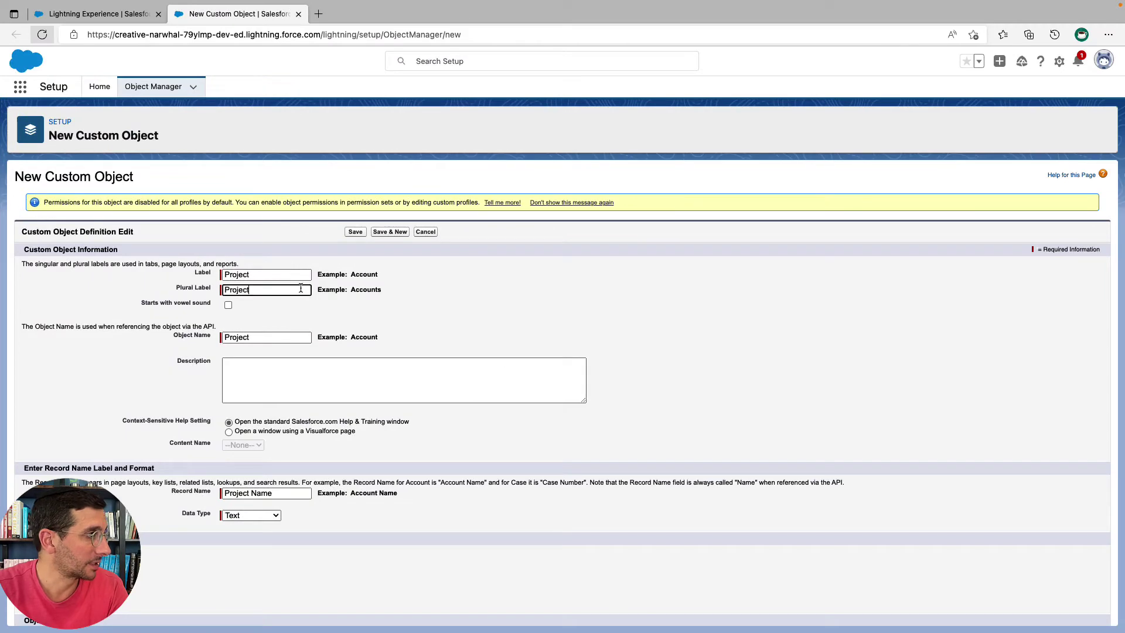
pyautogui.click(295, 316)
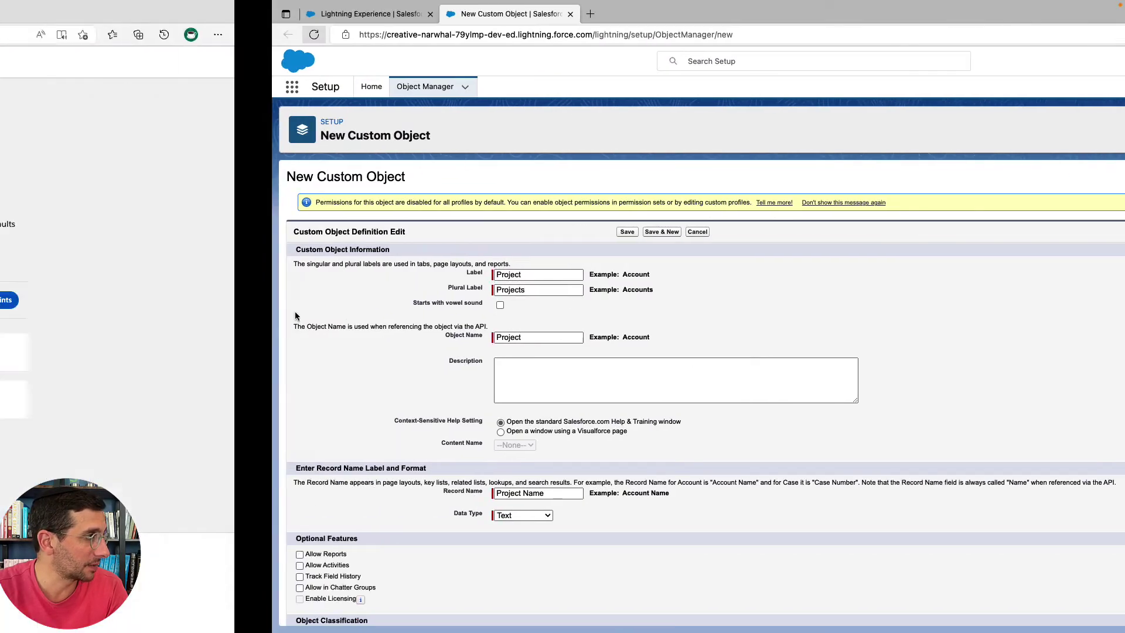
# Check the object name and Text record name Project Name against the challenge, then save the object.
pyautogui.scroll(-1, 295, 312)
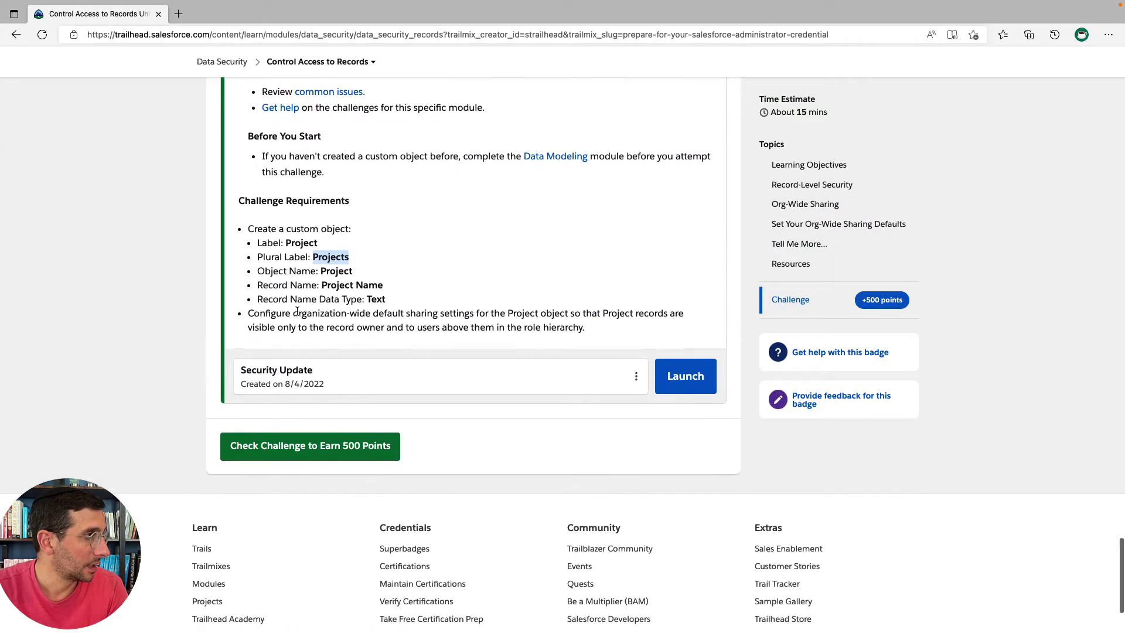
pyautogui.doubleClick(326, 275)
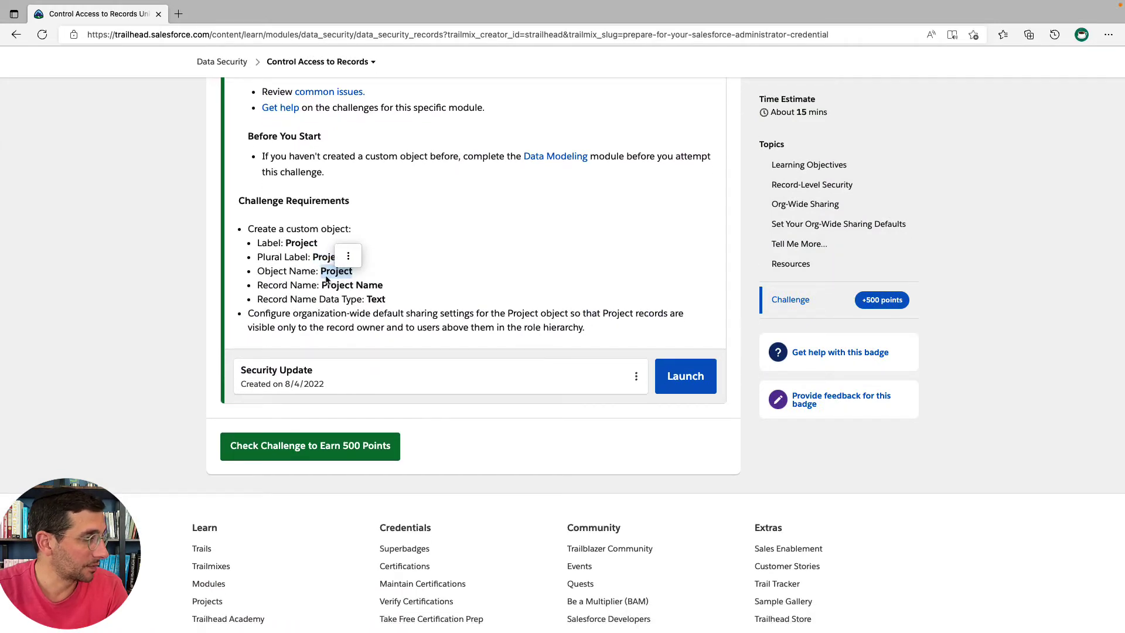
pyautogui.hotkey('ctrl', 'Right')
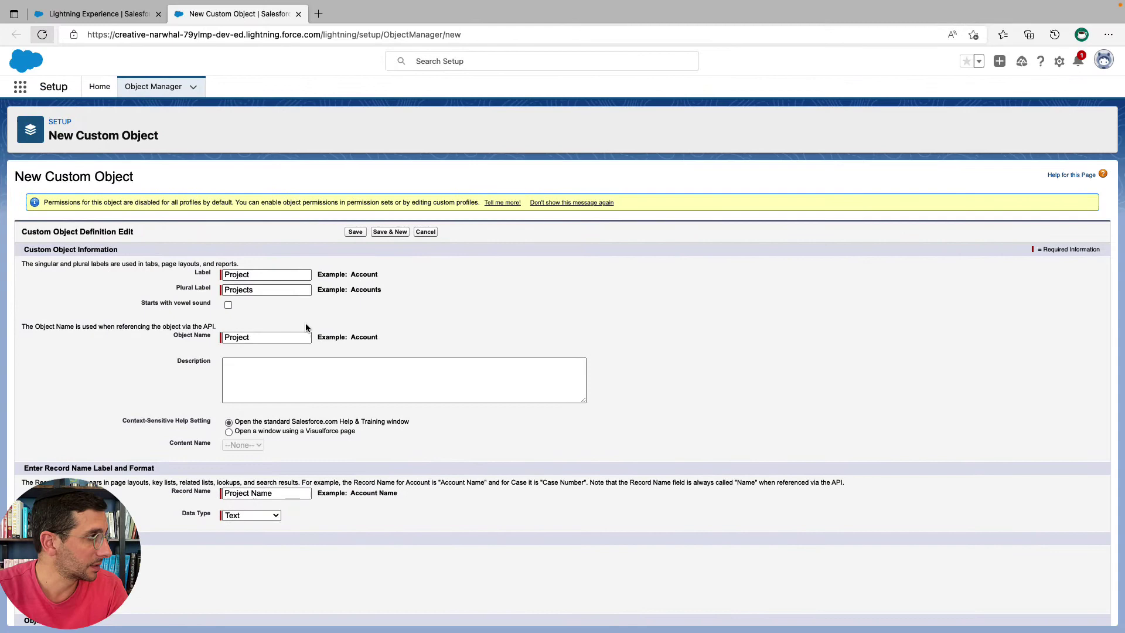
pyautogui.click(278, 363)
pyautogui.hotkey('ctrl', 'Left')
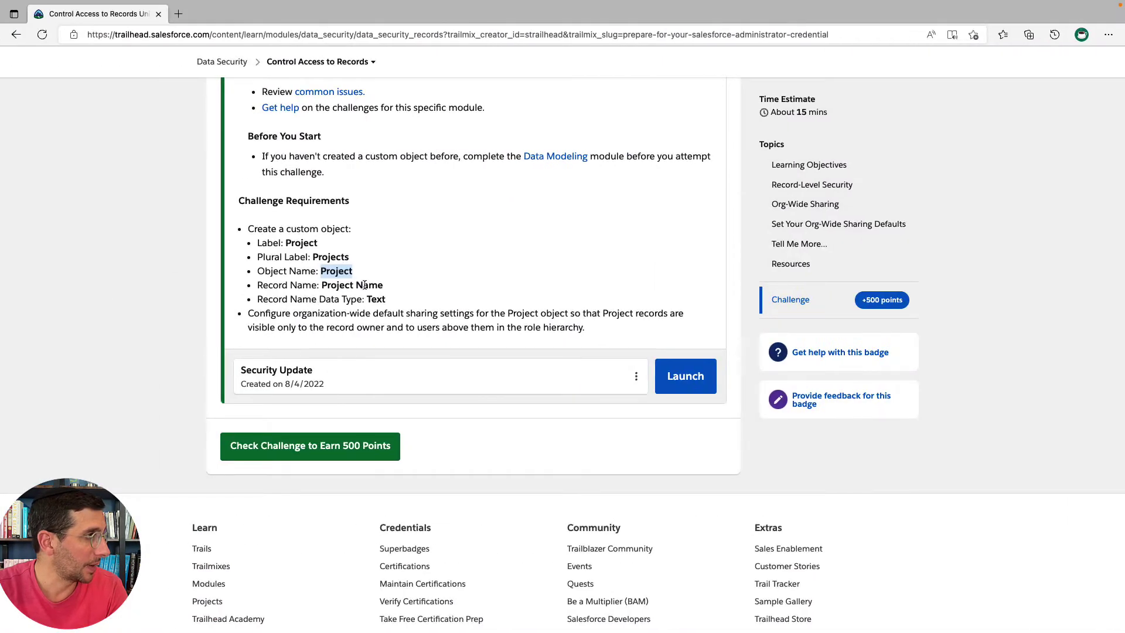
pyautogui.moveTo(383, 288); pyautogui.dragTo(326, 285)
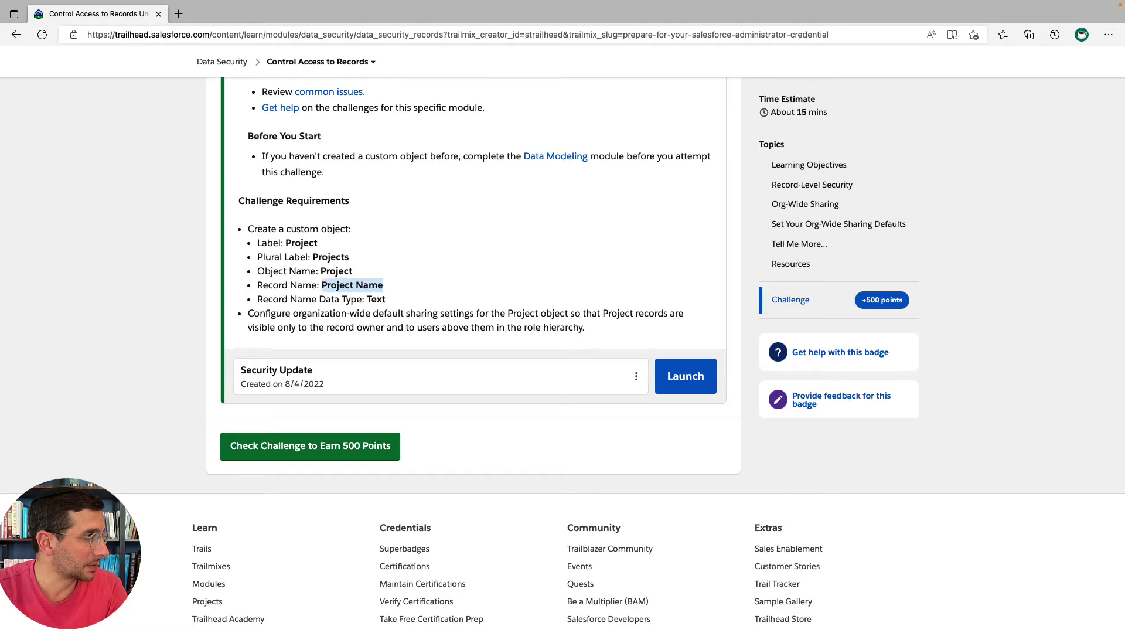
pyautogui.hotkey('ctrl', 'Right')
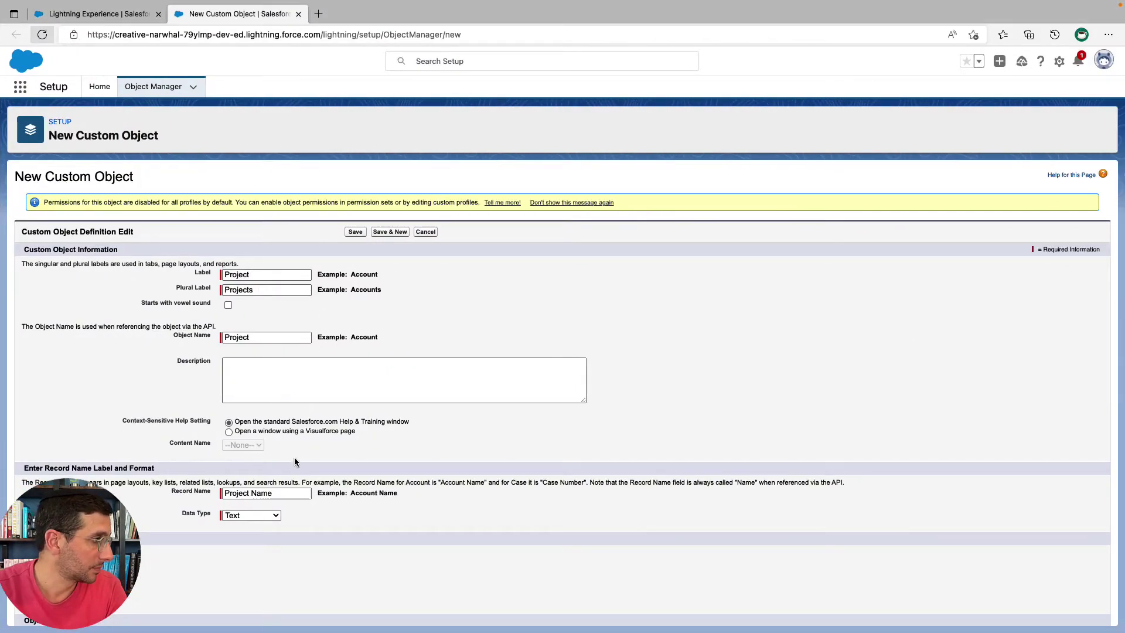
pyautogui.hotkey('ctrl', 'Left')
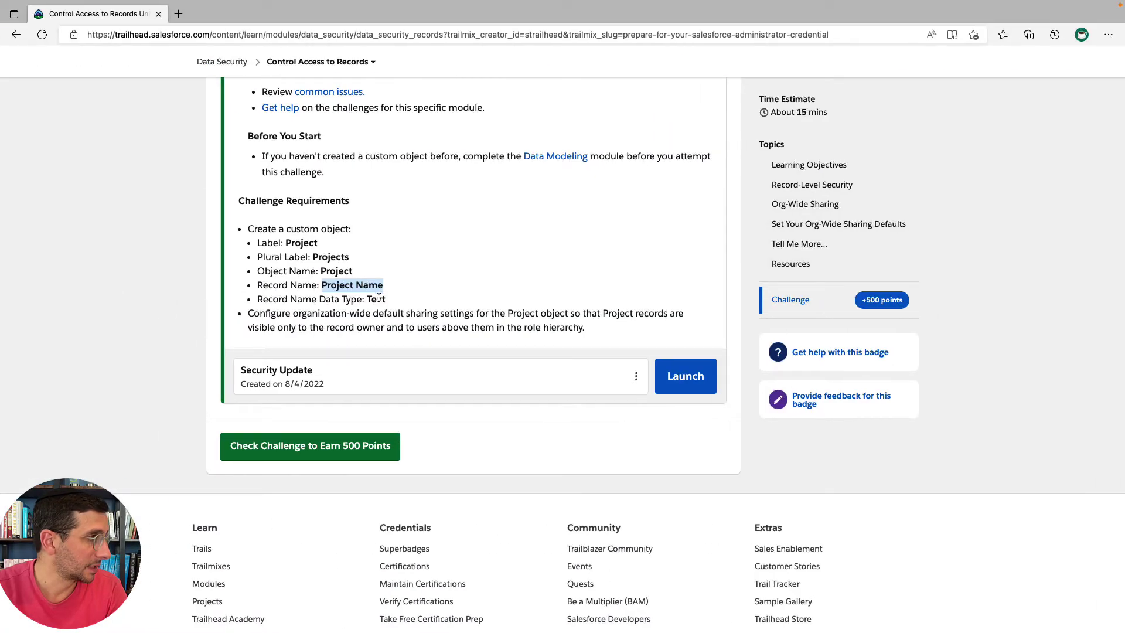
pyautogui.hotkey('ctrl', 'Right')
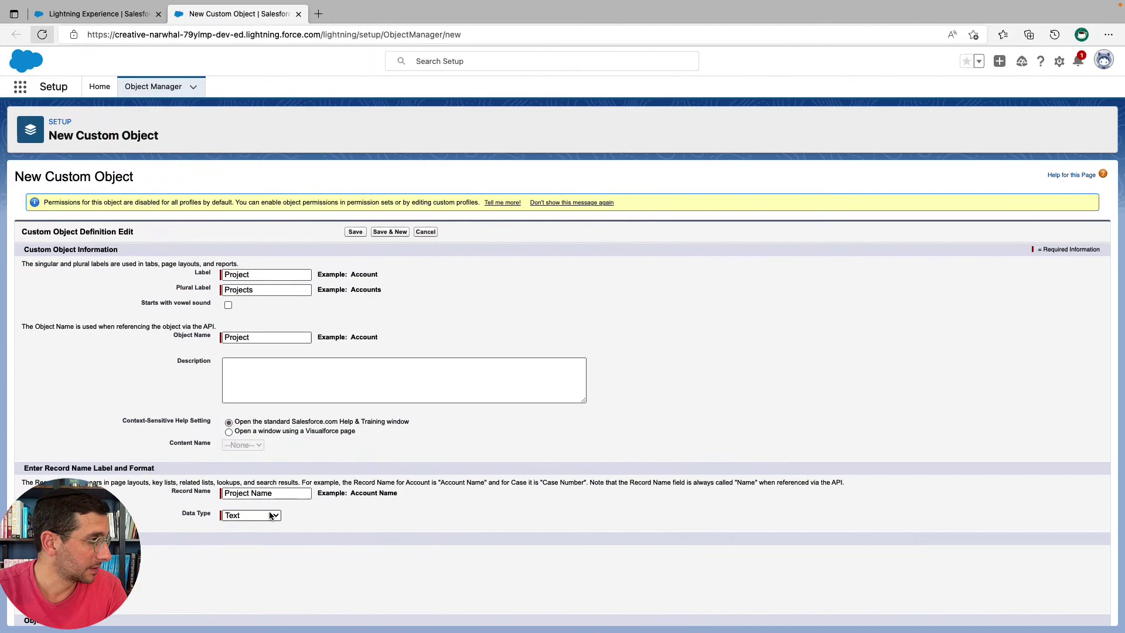
pyautogui.hotkey('ctrl', 'Left')
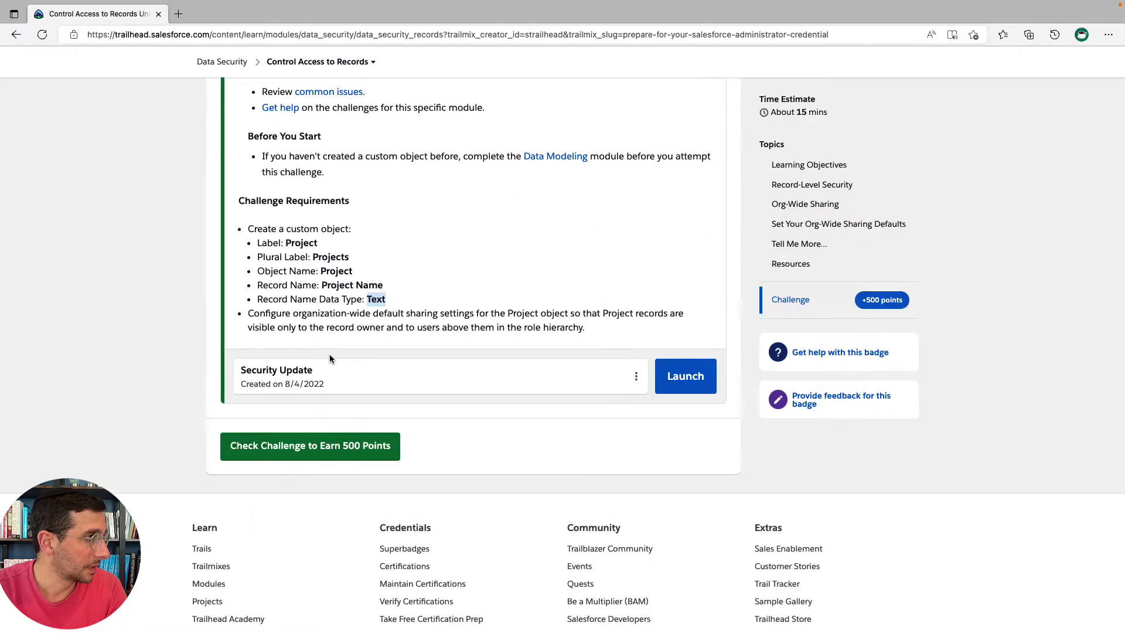
pyautogui.hotkey('ctrl', 'Right')
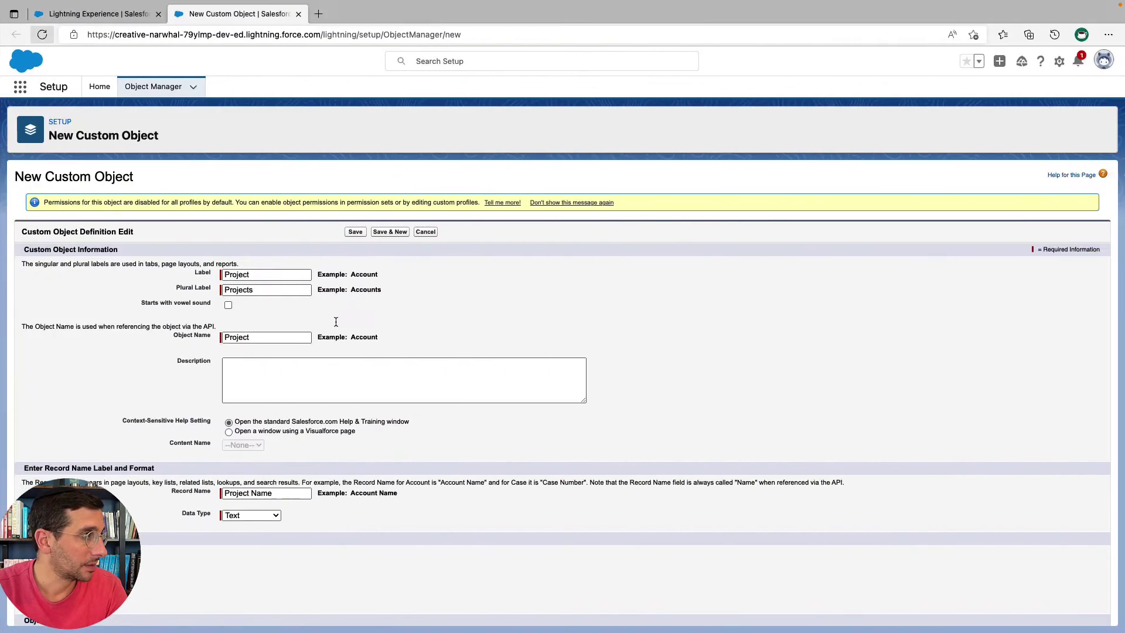
pyautogui.click(355, 232)
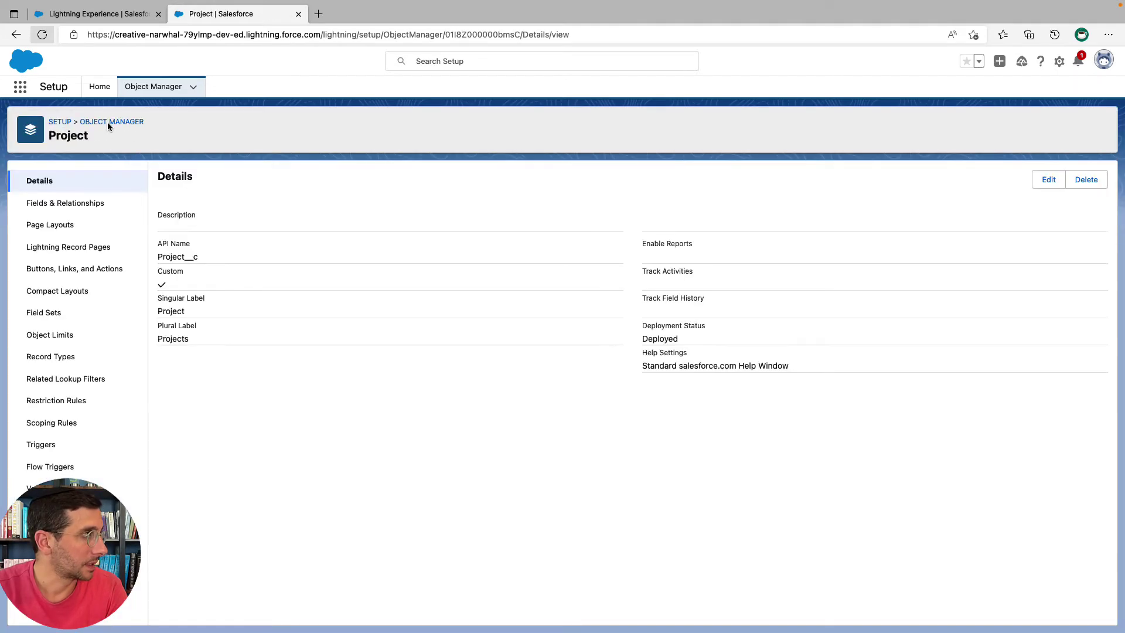
# Read the challenge's sharing requirement for Project records.
pyautogui.hotkey('ctrl', 'Left')
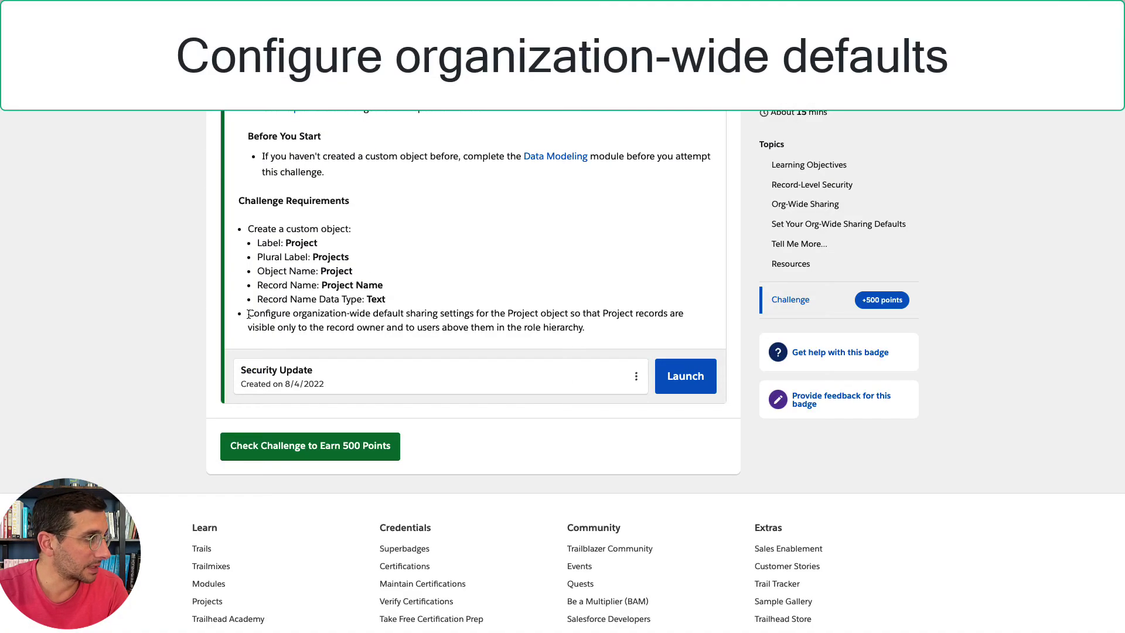
pyautogui.moveTo(247, 313); pyautogui.dragTo(489, 326)
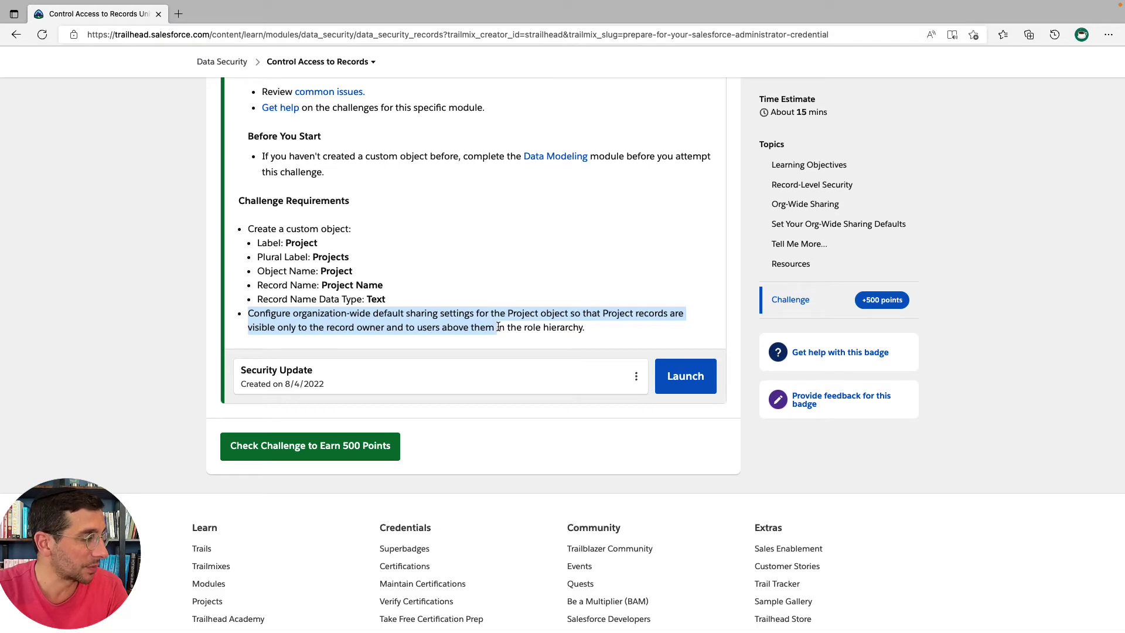
pyautogui.moveTo(511, 326); pyautogui.dragTo(570, 329)
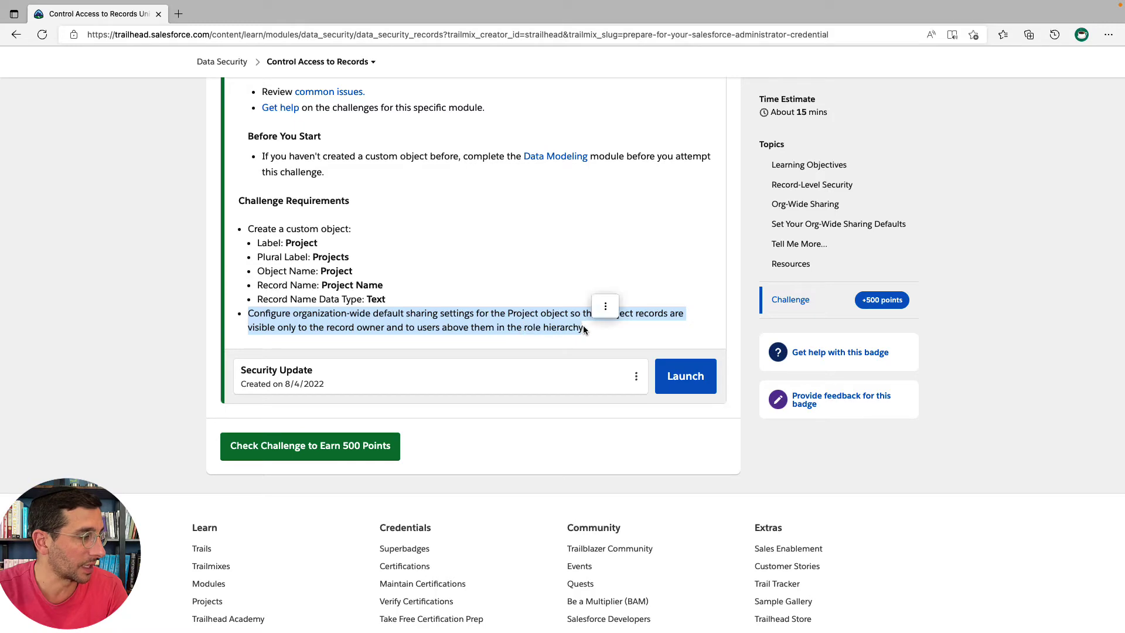
pyautogui.hotkey('ctrl', 'Right')
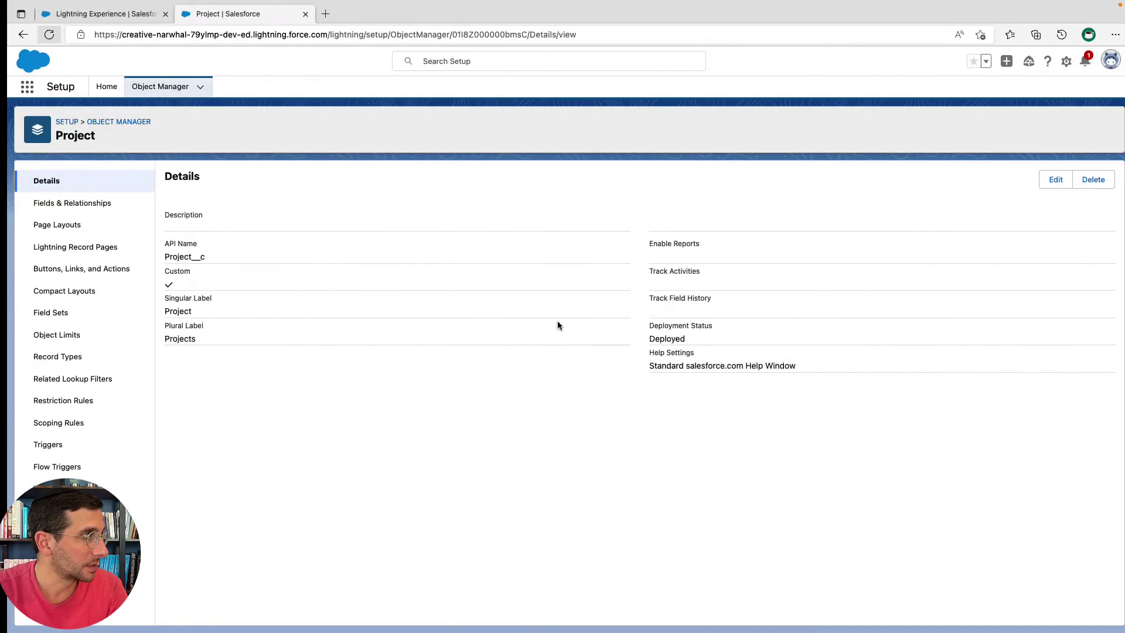
# Find Sharing Settings via Quick Find 'sharing' and show settings for the Project object only.
pyautogui.click(100, 86)
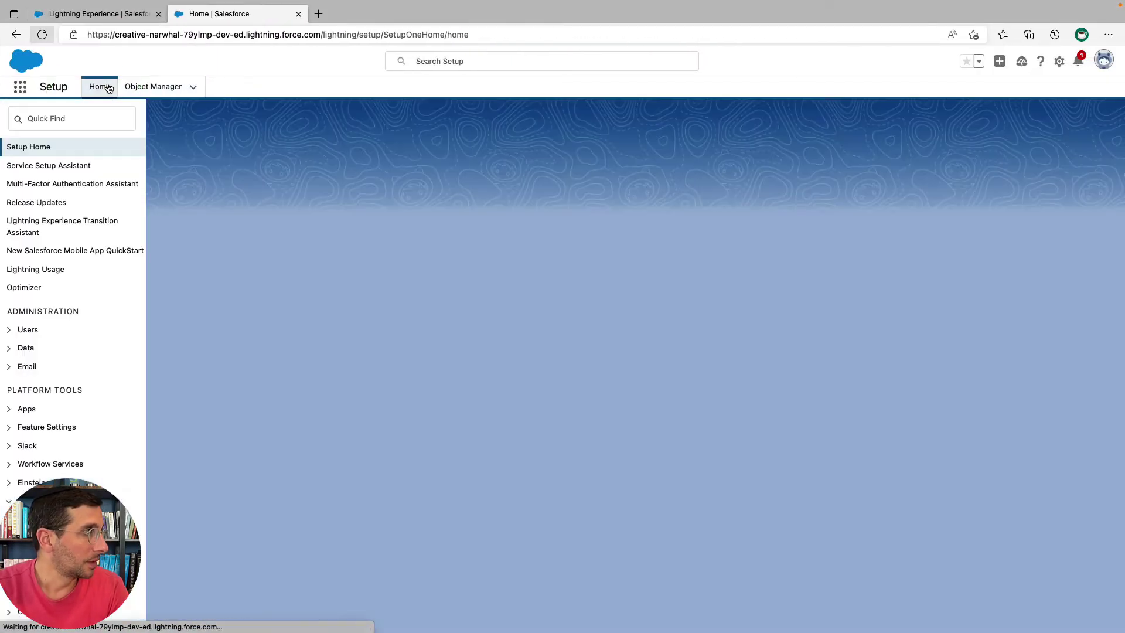
pyautogui.click(103, 119)
pyautogui.write('sharing')
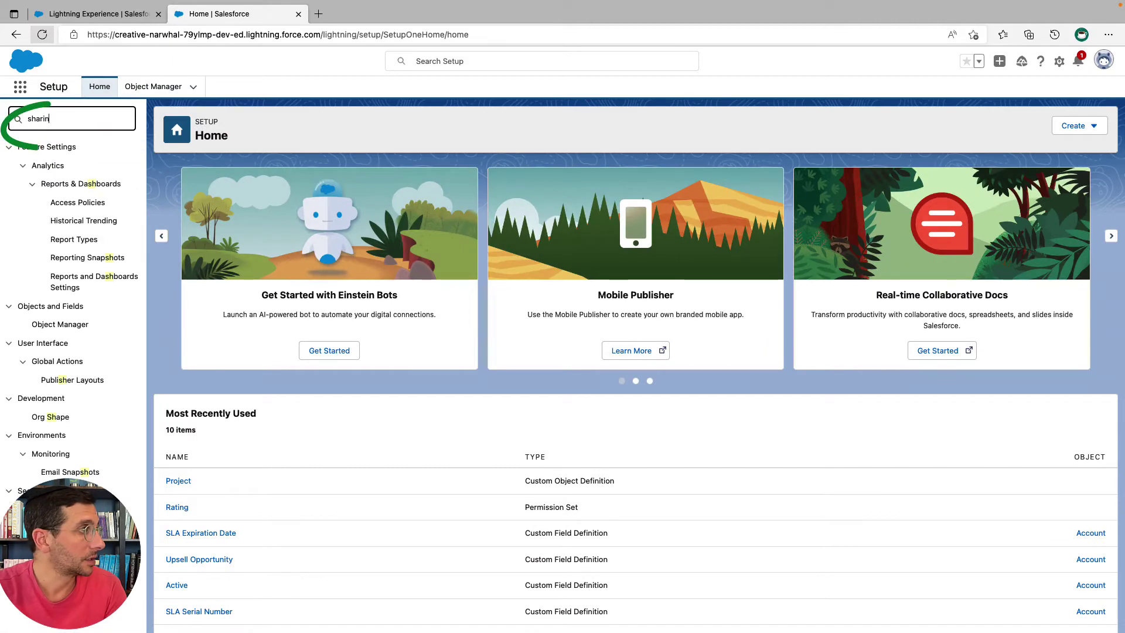
pyautogui.click(88, 168)
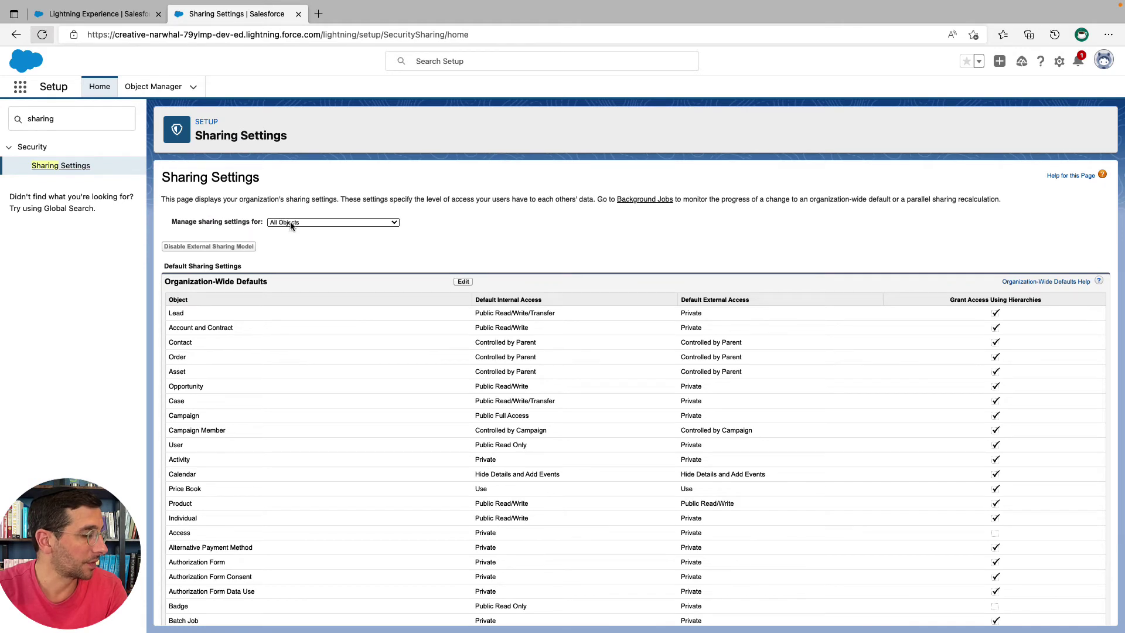
pyautogui.click(291, 223)
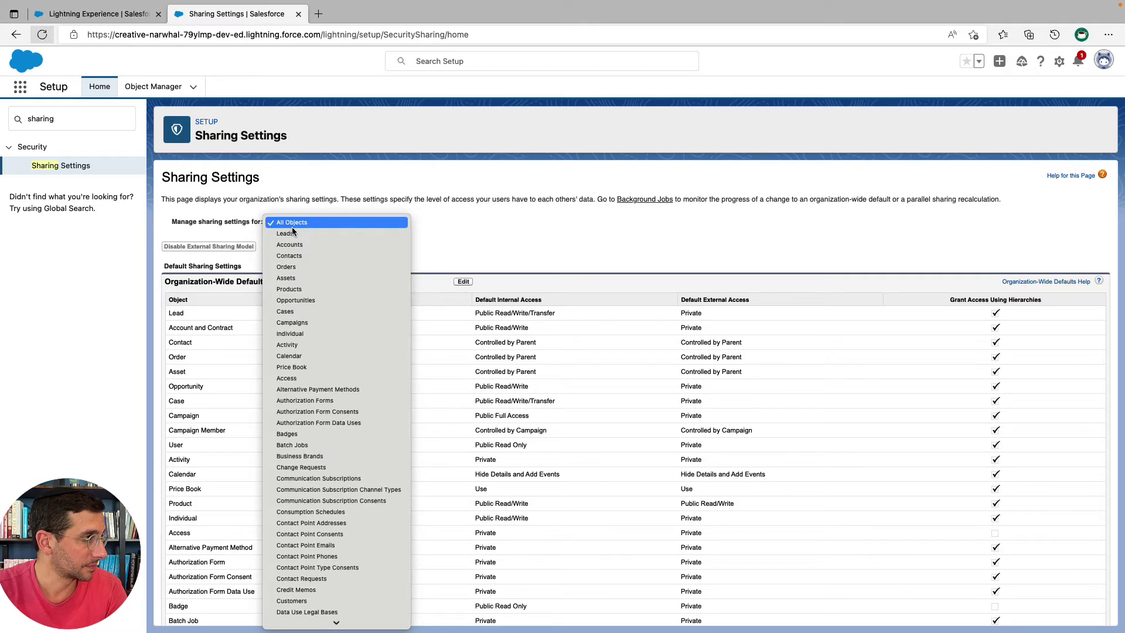
pyautogui.scroll(-10, 310, 370)
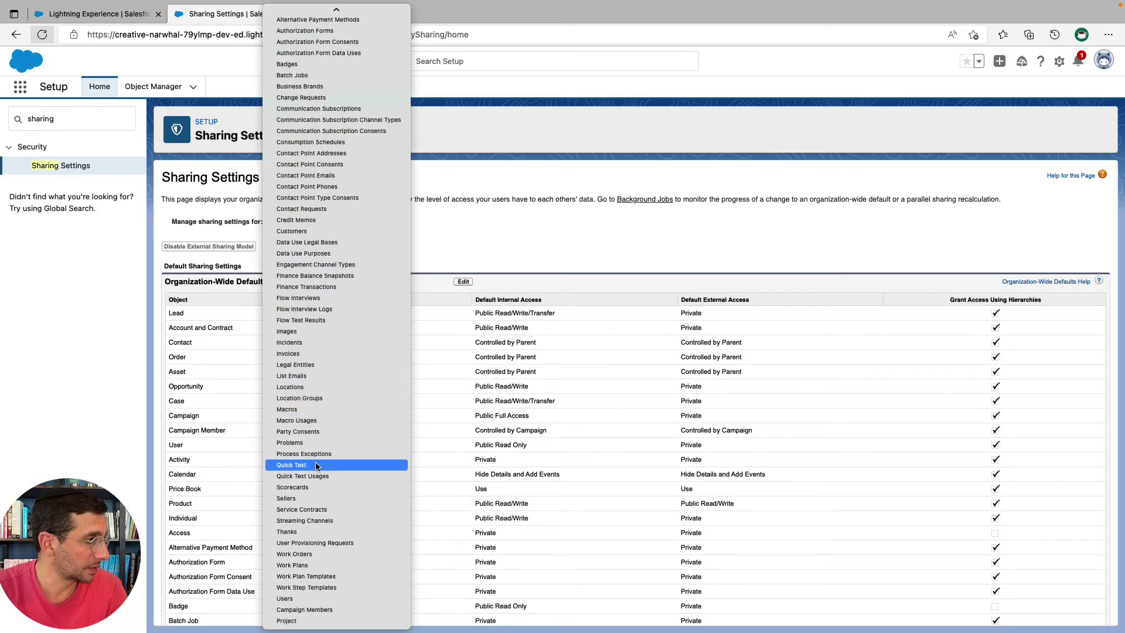
pyautogui.click(346, 622)
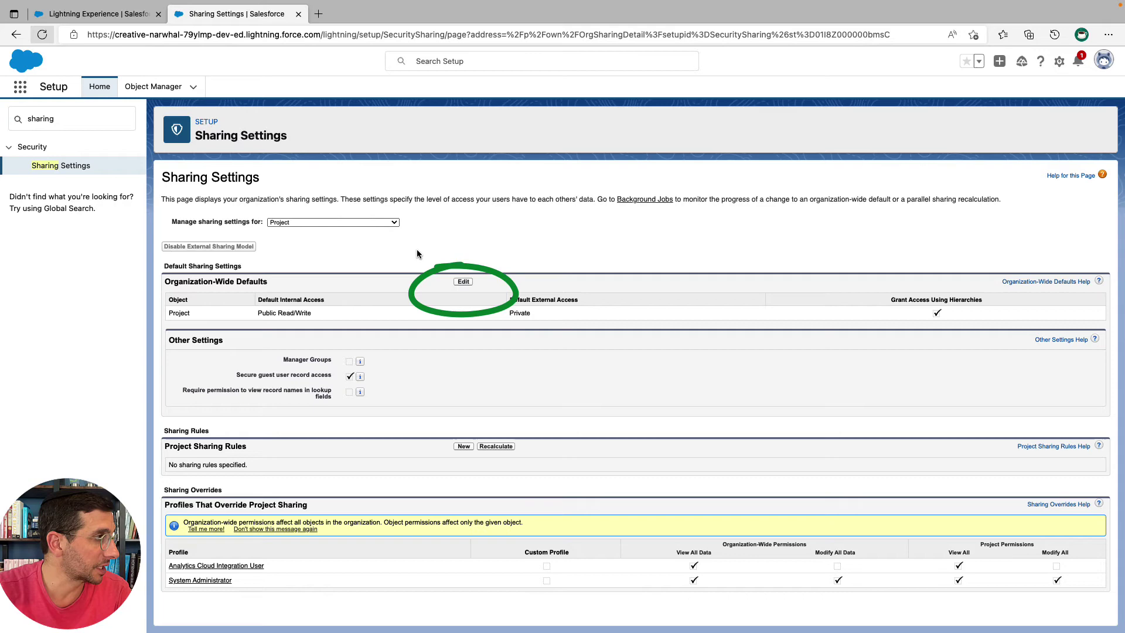
# Edit the organization-wide defaults so Project's Default Internal Access is Private.
pyautogui.click(464, 282)
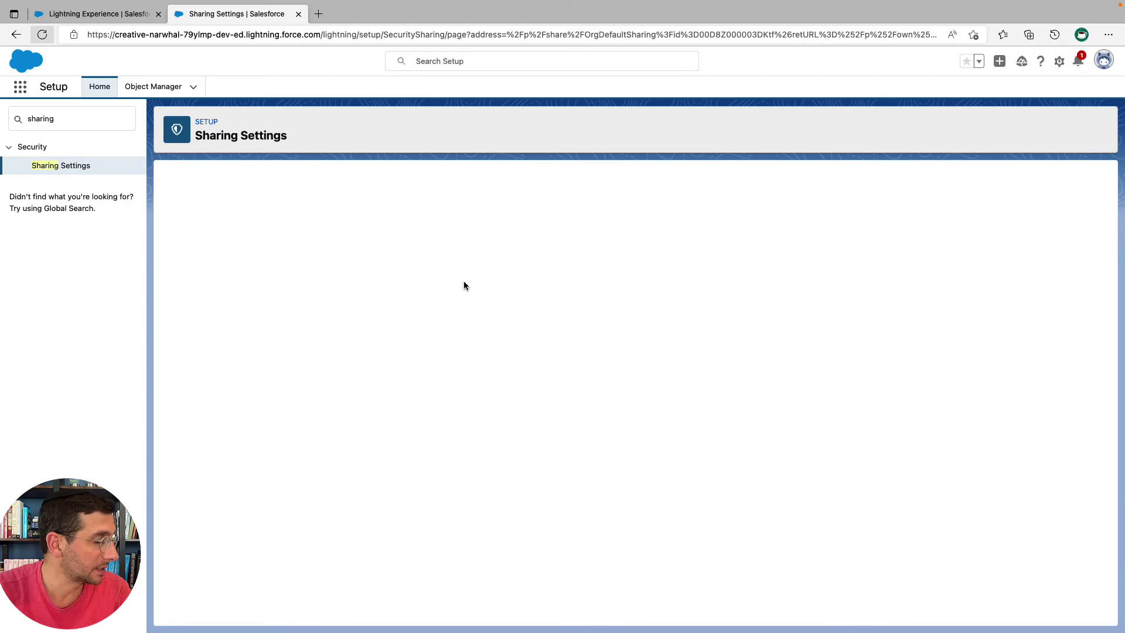
pyautogui.scroll(-15, 460, 352)
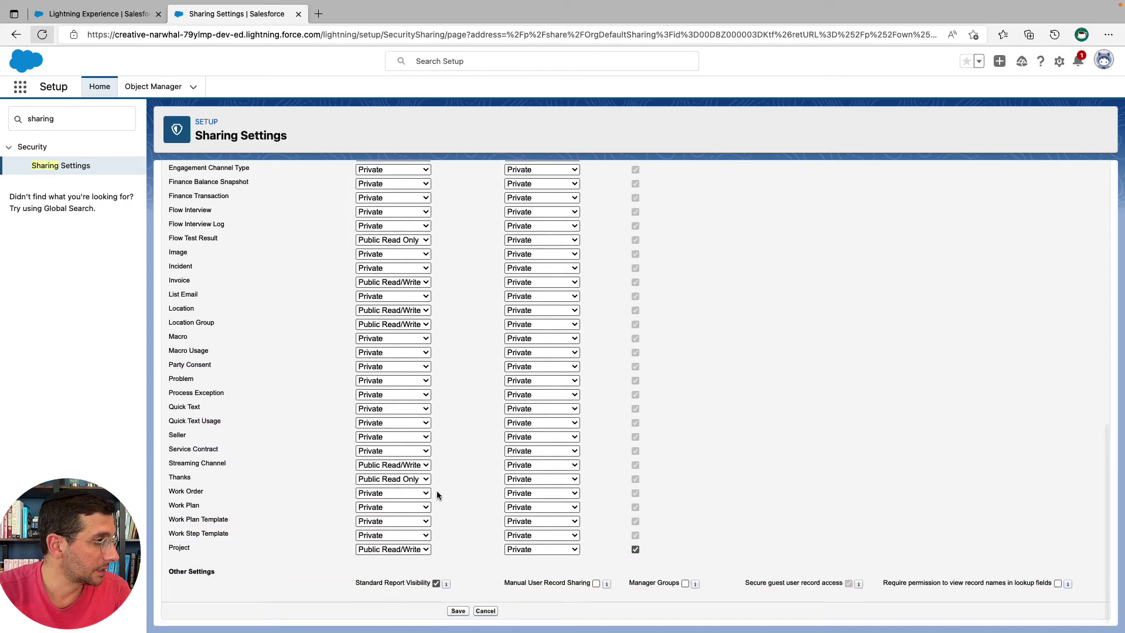
pyautogui.click(419, 550)
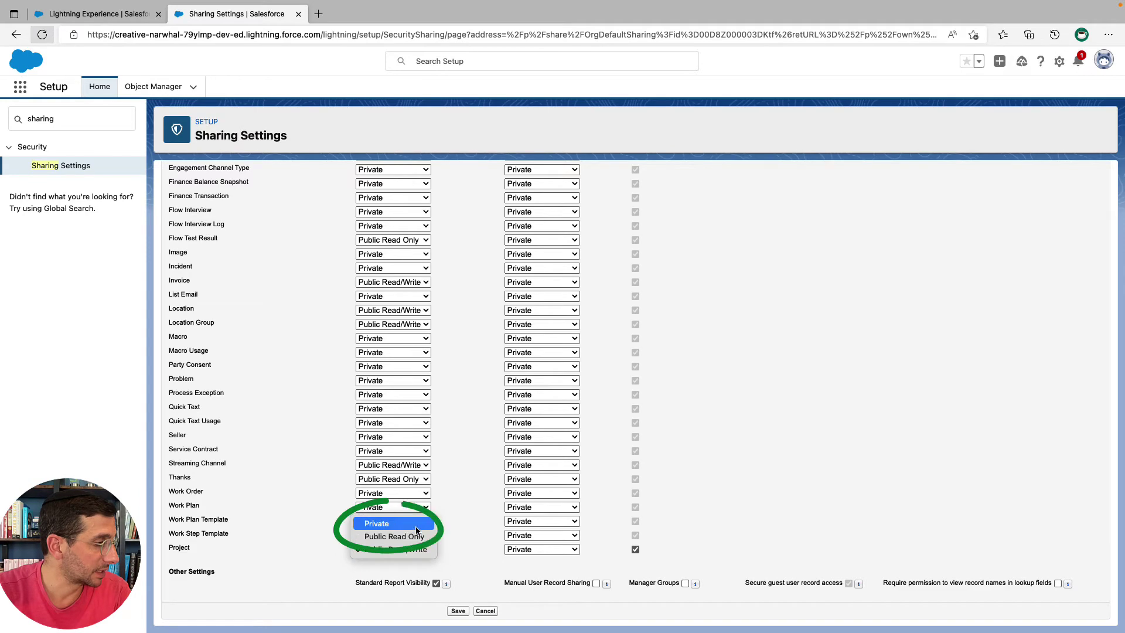
pyautogui.click(417, 529)
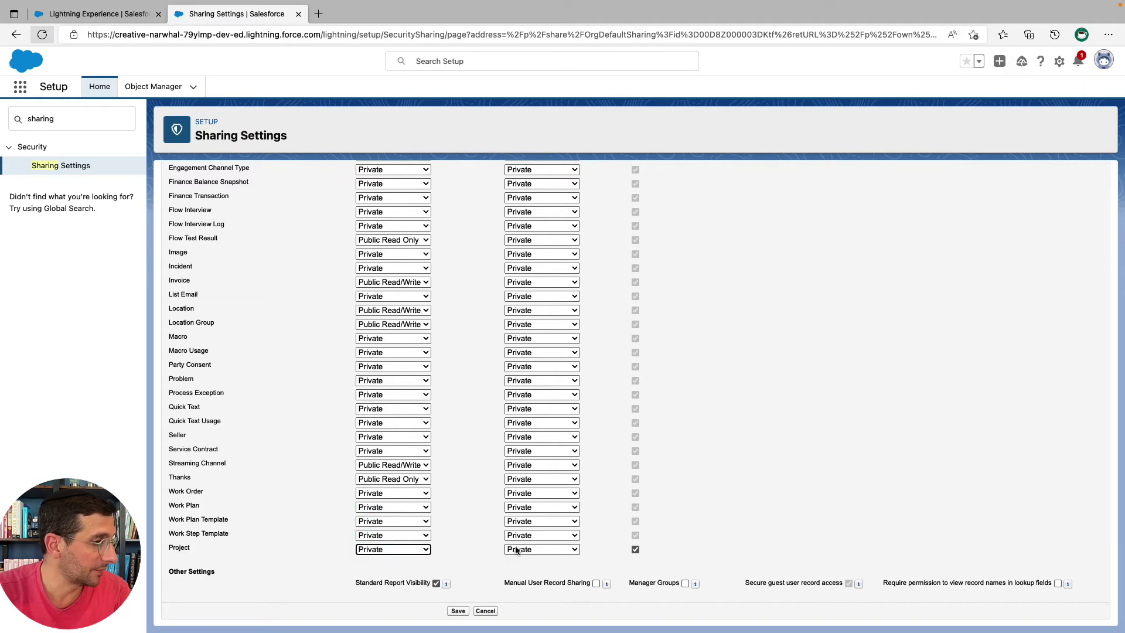
pyautogui.scroll(15, 627, 522)
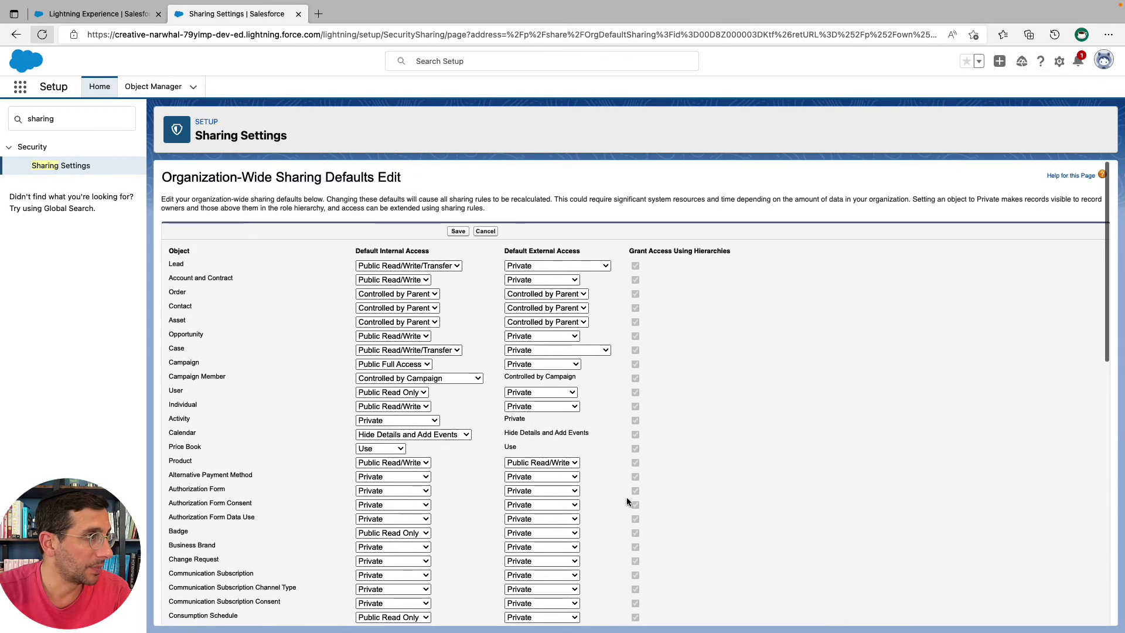
pyautogui.scroll(-15, 656, 255)
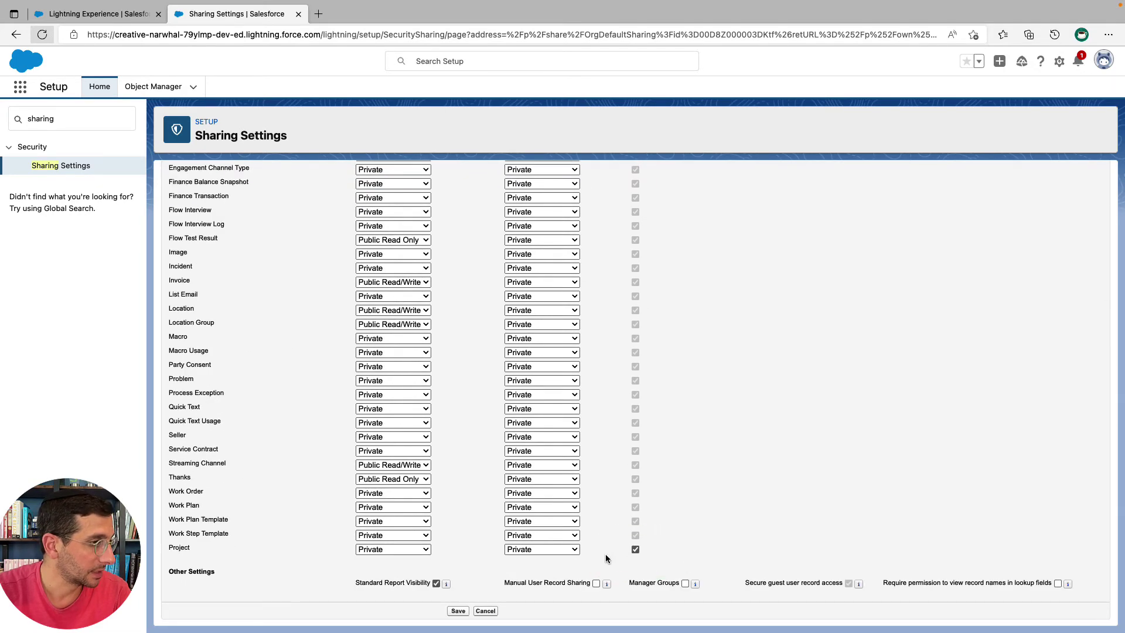
pyautogui.hotkey('ctrl', 'Left')
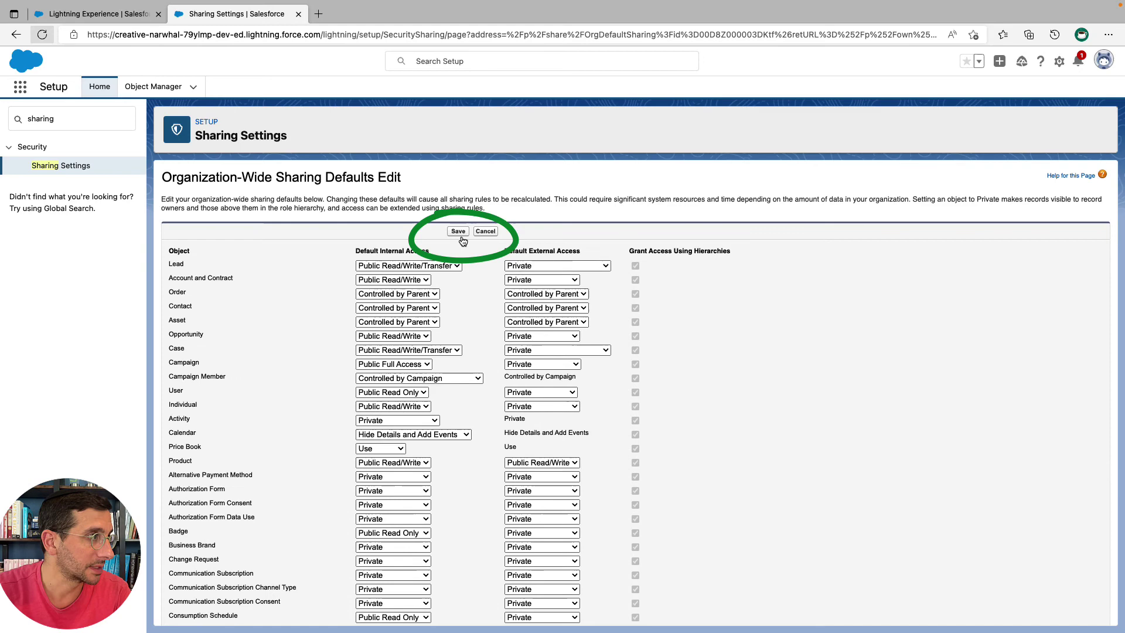
# Save Project's Private default, refresh Sharing Settings, and run Check Challenge on Trailhead.
pyautogui.click(460, 233)
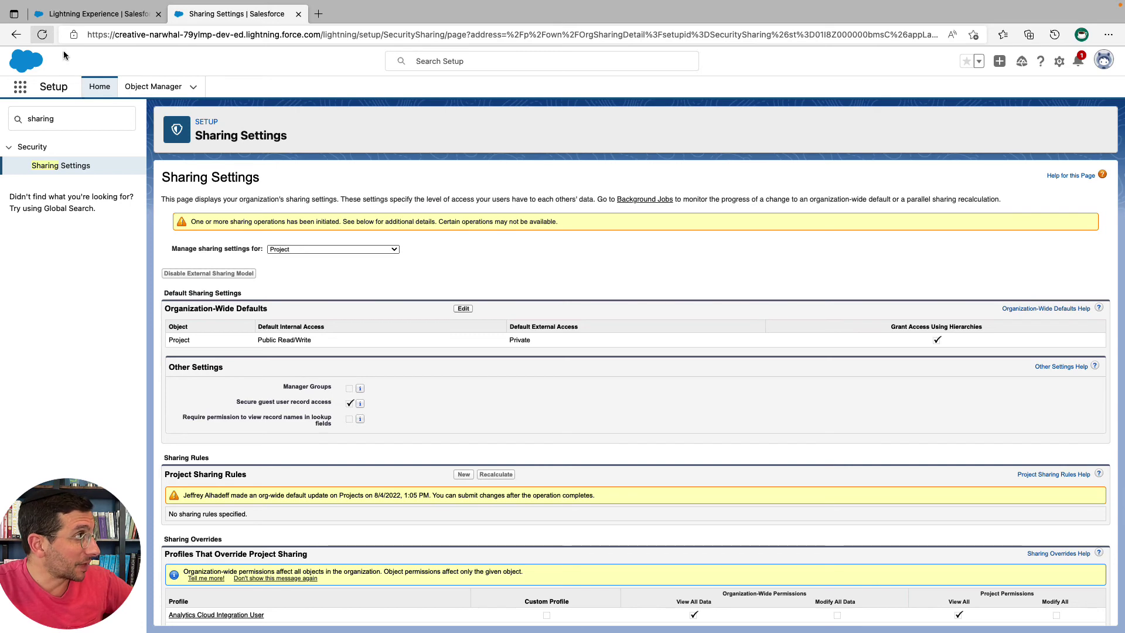
pyautogui.click(42, 34)
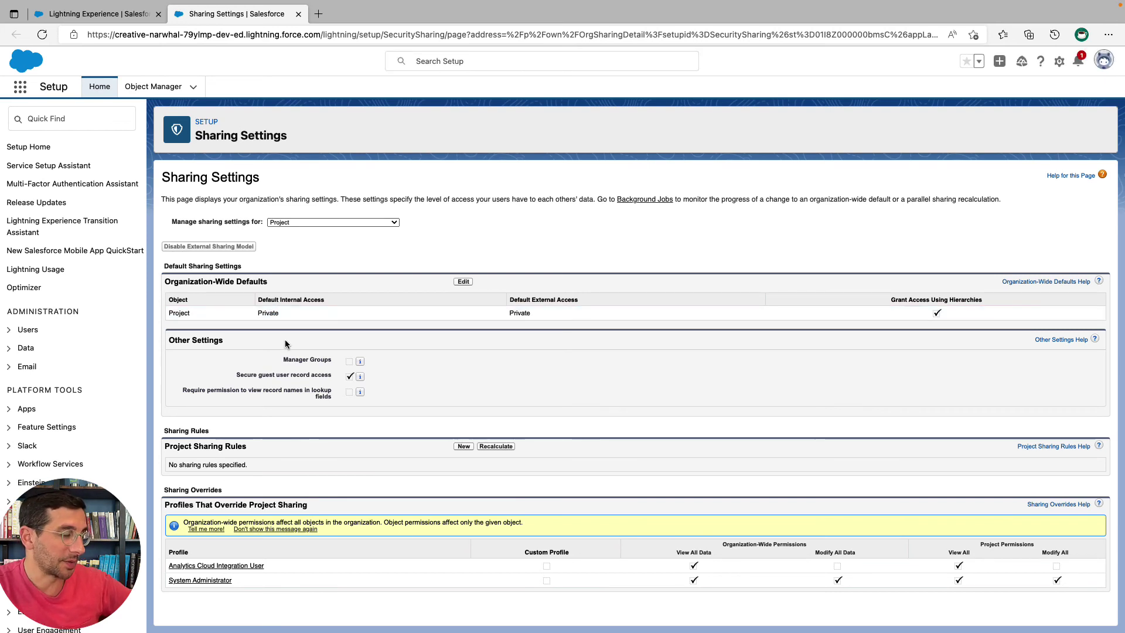
pyautogui.hotkey('ctrl', 'Left')
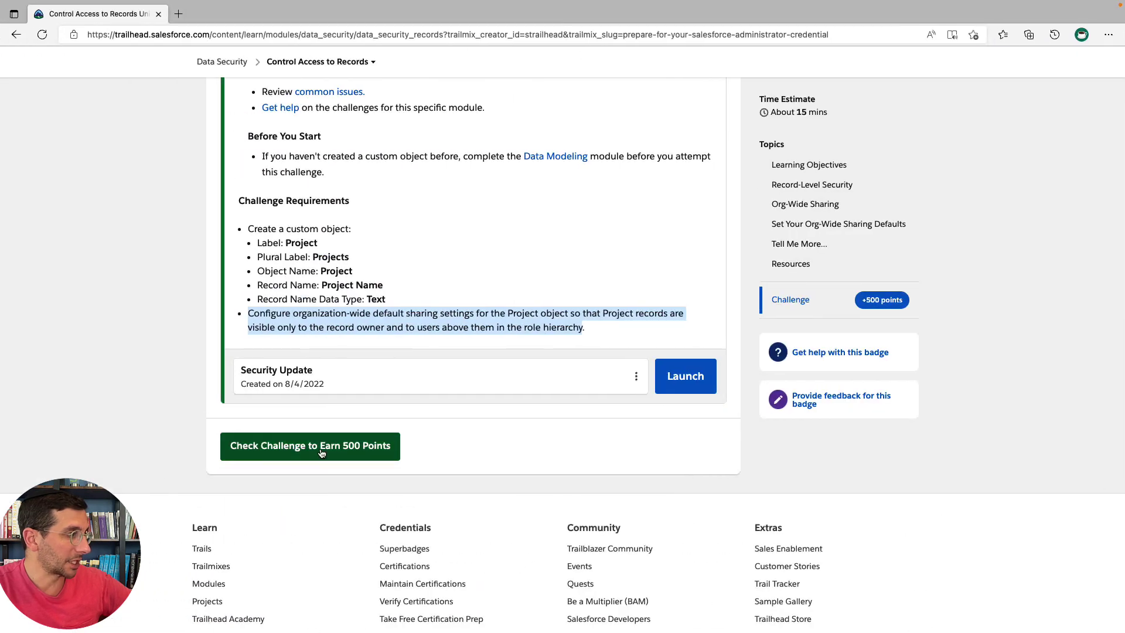
pyautogui.click(321, 451)
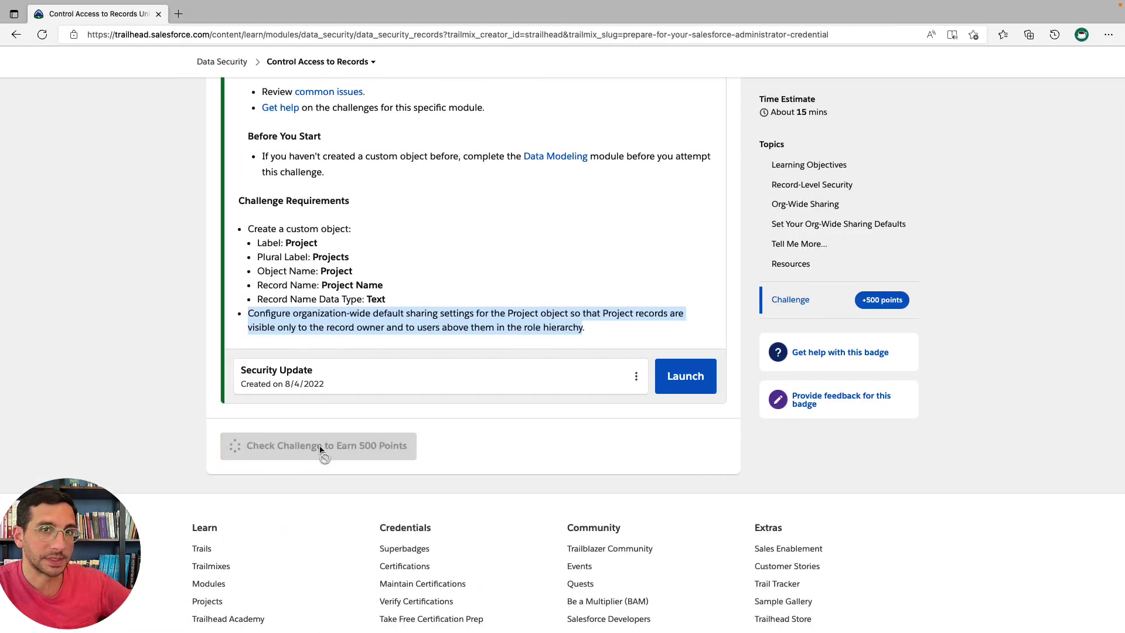